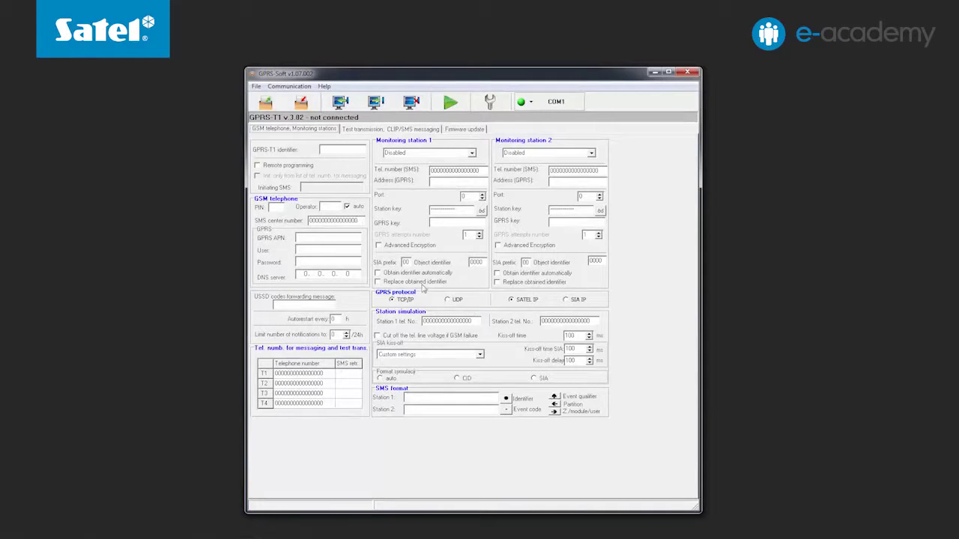
- Set the RS-232 port to COM3, connect to the GPRS-T2 module, and read its data into the form
left_click(294, 87)
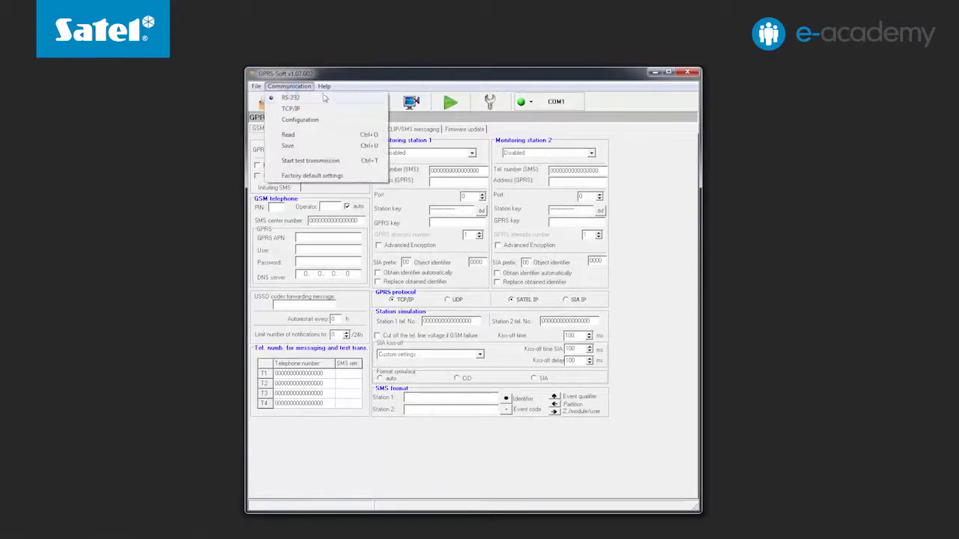
left_click(335, 120)
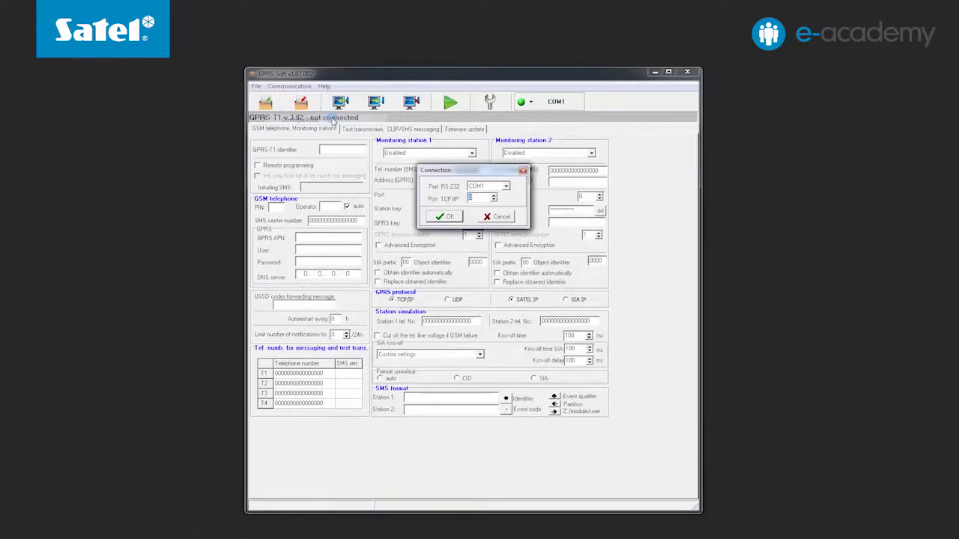
left_click(505, 185)
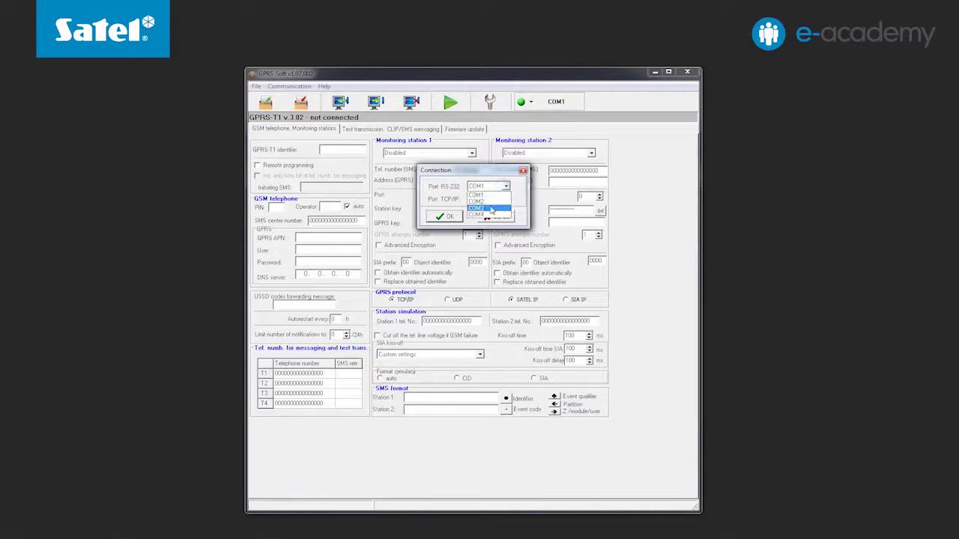
left_click(481, 210)
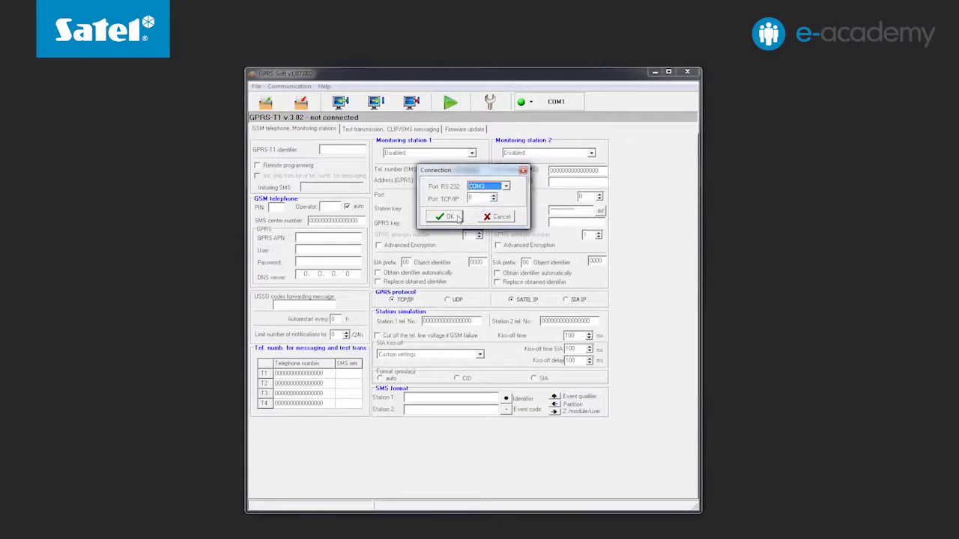
left_click(448, 217)
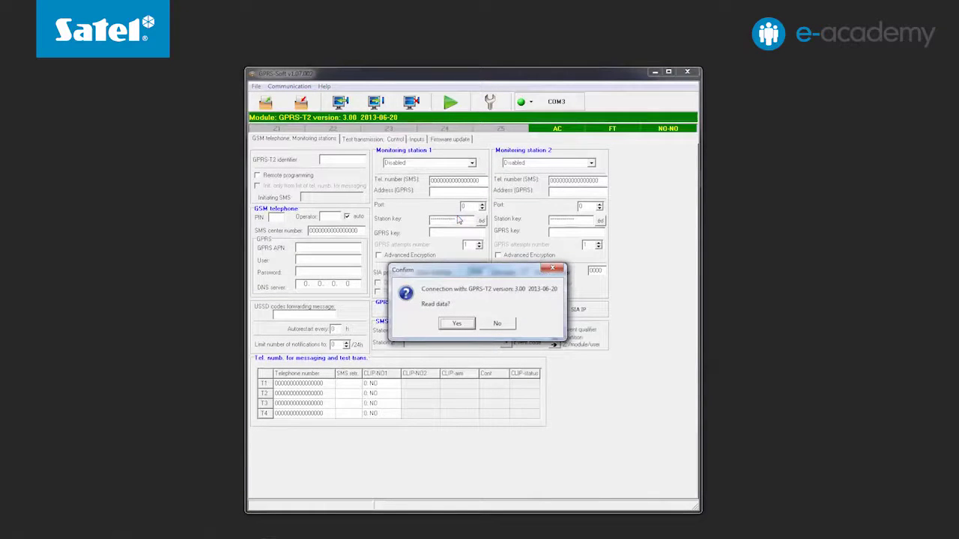
left_click(466, 324)
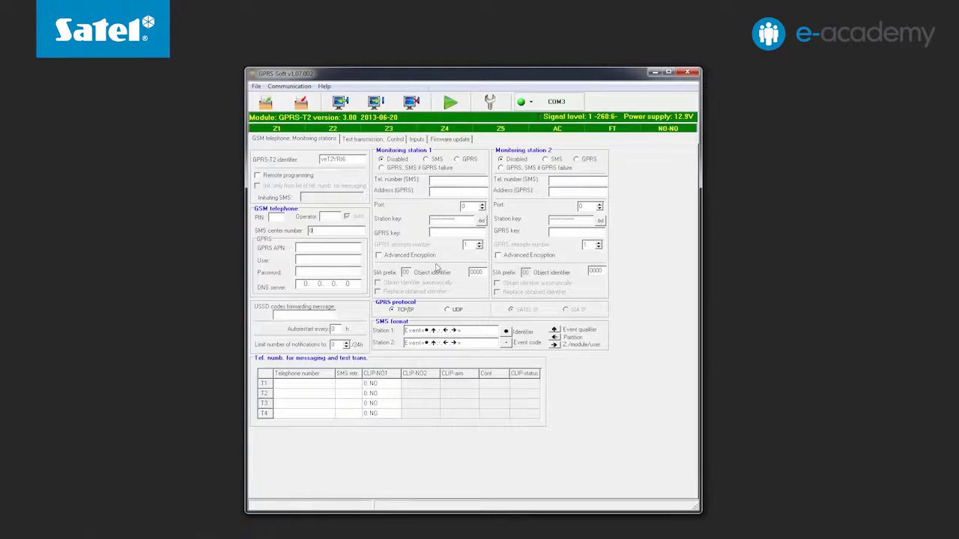
- Enter identifier GPRS-T2, the SIM PIN and SMS centre number, write them, then select the notification limit
left_click_drag(351, 160, 315, 170)
type("8H")
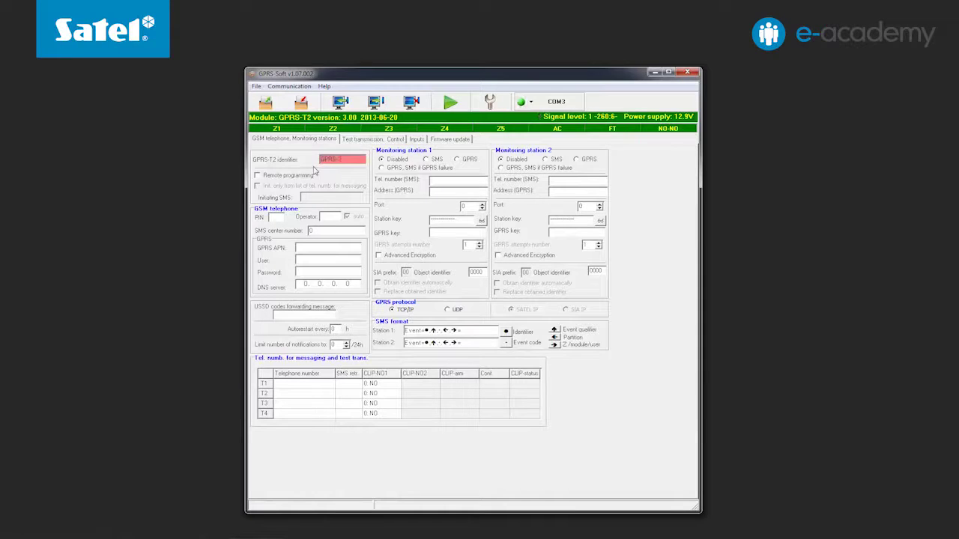
left_click(275, 216)
type("1111")
key("Tab")
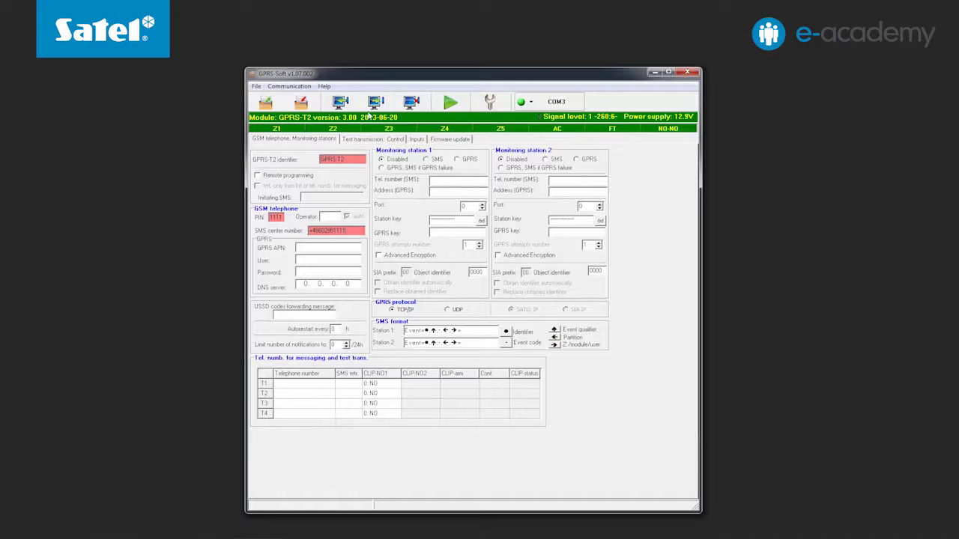
left_click(376, 103)
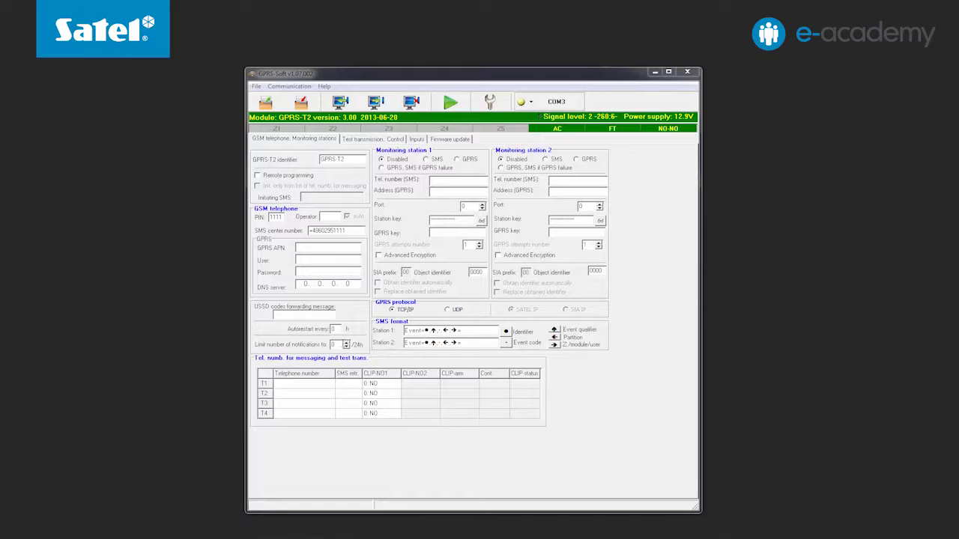
left_click_drag(342, 344, 324, 349)
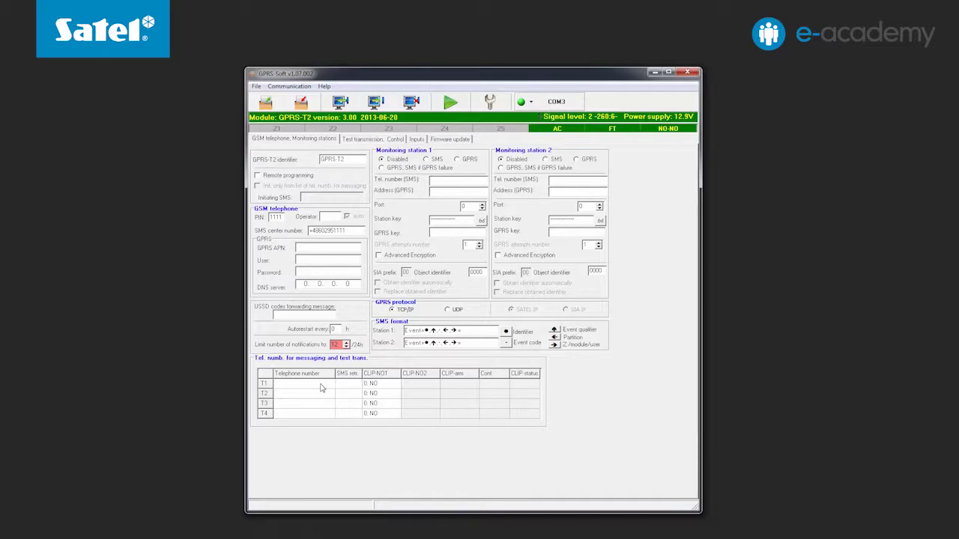
- Fill in the T1, T2 and T3 telephone numbers, then switch to the Inputs settings
left_click(320, 386)
type("+485000000001")
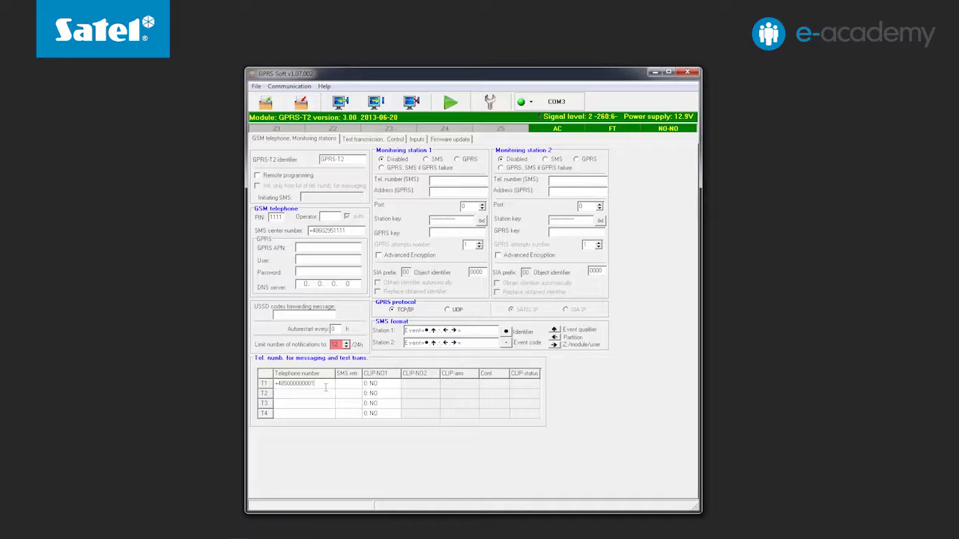
left_click(324, 394)
type("+485000000002")
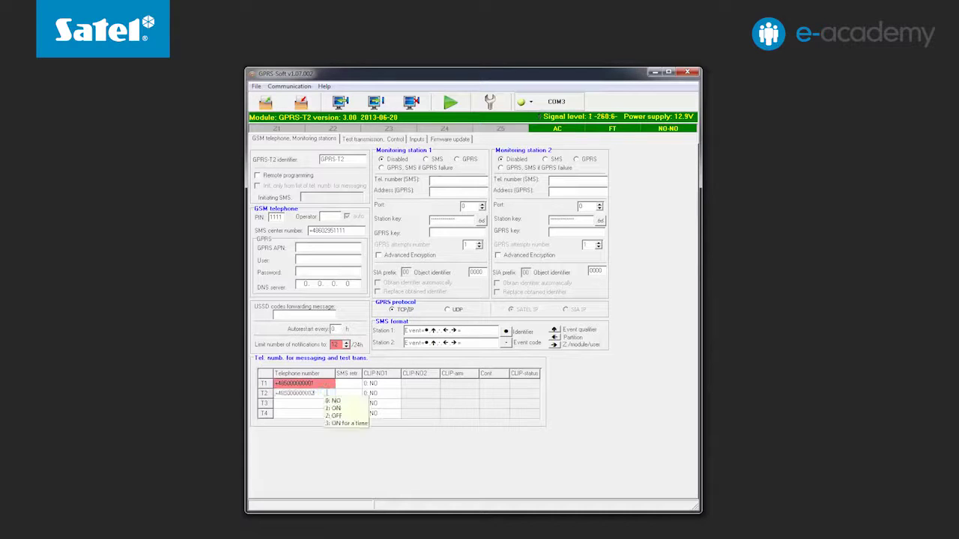
left_click(322, 407)
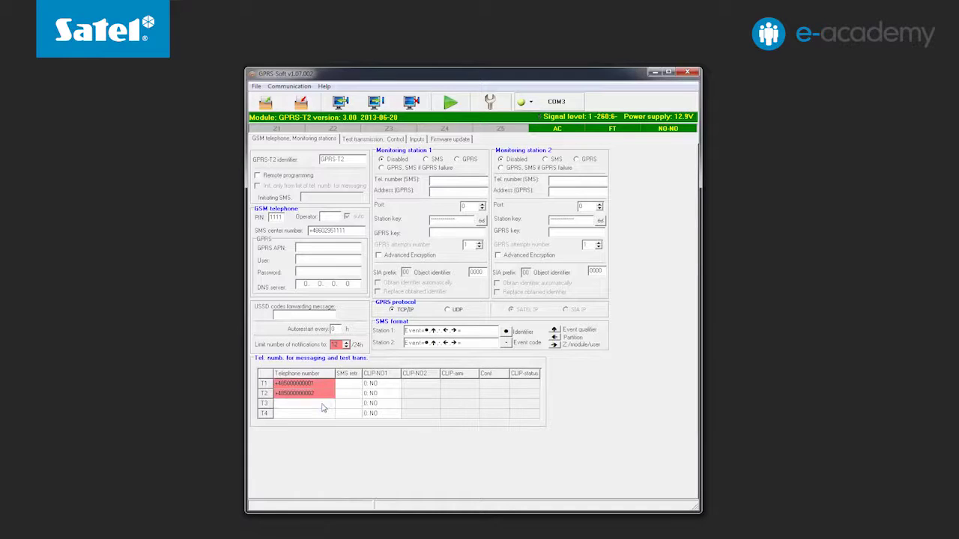
type("+485000000003")
left_click(417, 140)
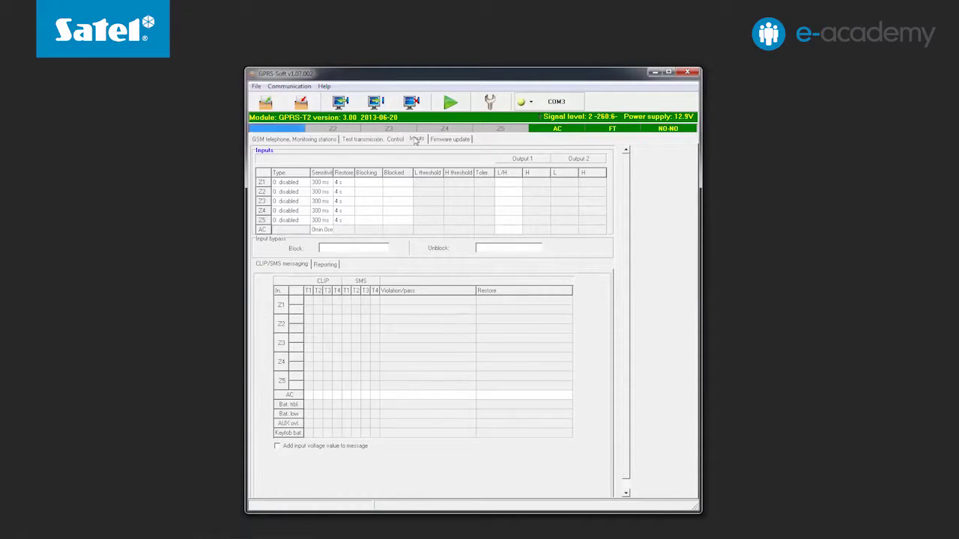
- Set the Type of inputs Z1, Z2 and Z3 to 2 (NO) in the Inputs table
left_click(299, 182)
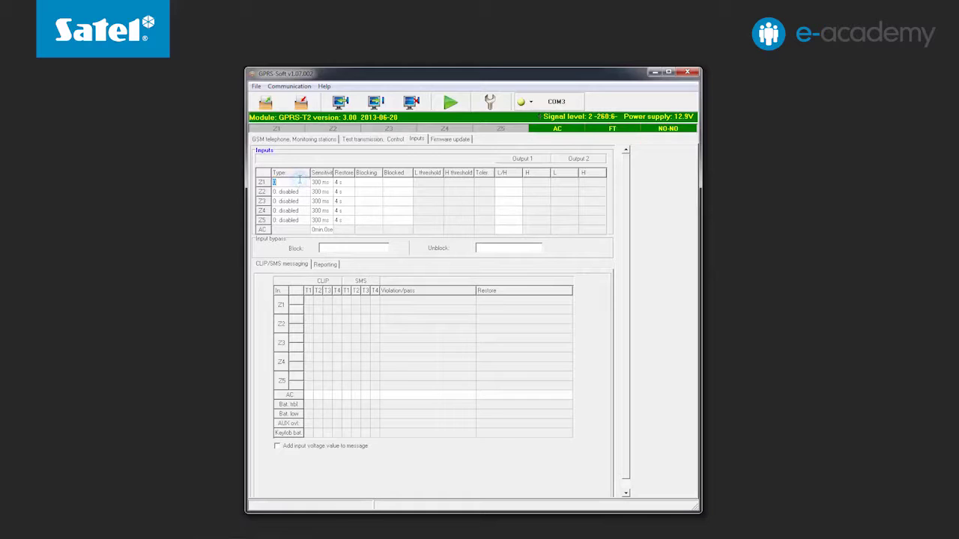
type("2")
left_click(300, 192)
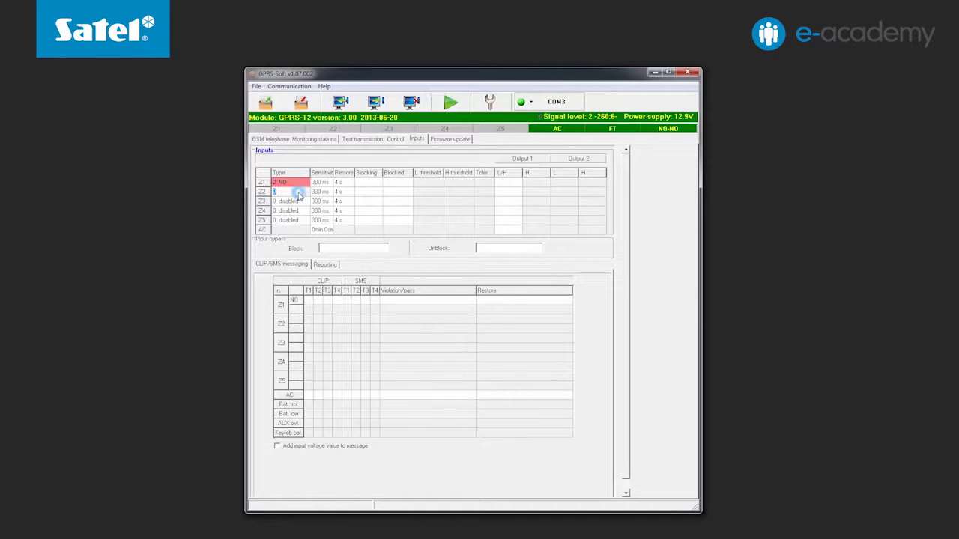
type("2")
key("Return")
left_click(297, 201)
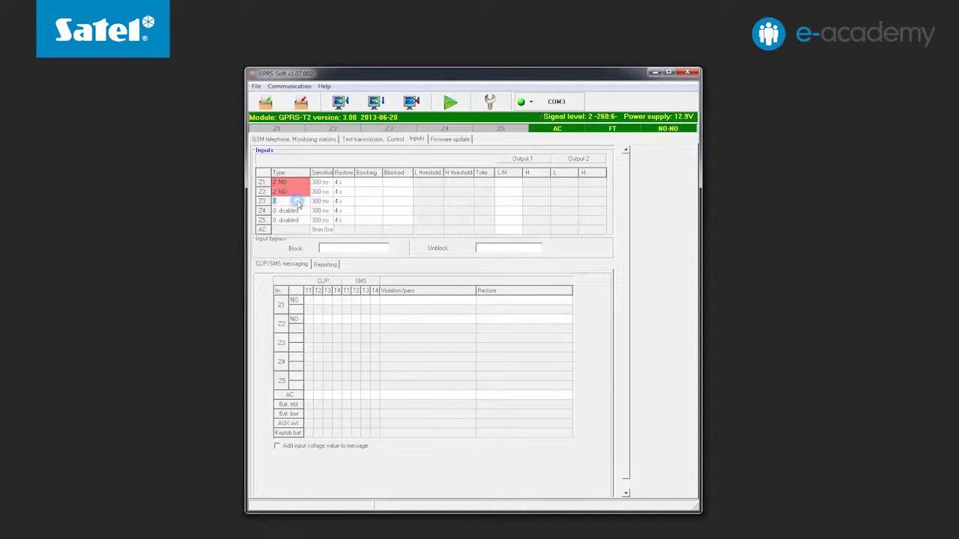
type("2")
key("Return")
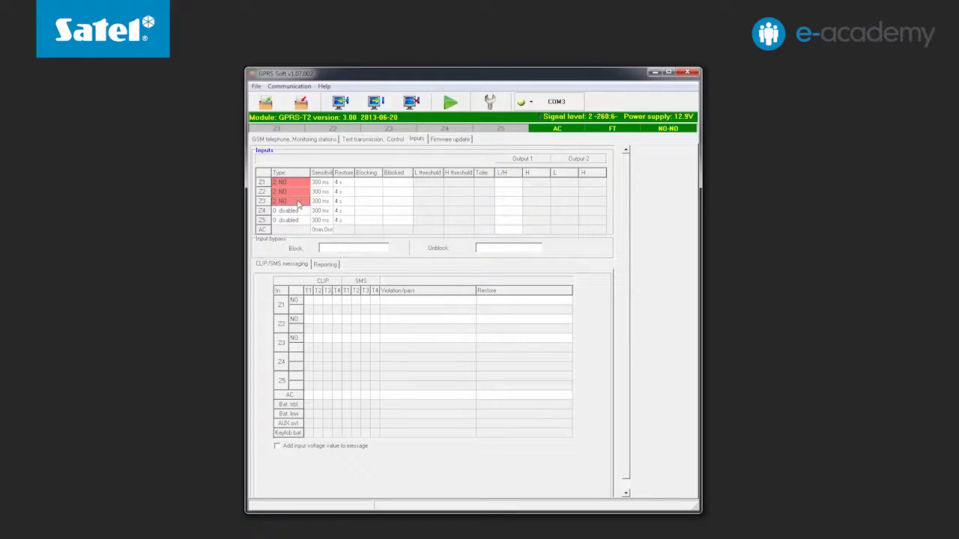
mouse_move(298, 203)
- Enable CLIP and SMS to T1–T3 for Z1, CLIP to T1–T2 for Z2, and SMS to T1–T2 for Z3
left_click(308, 301)
left_click(318, 300)
left_click(327, 301)
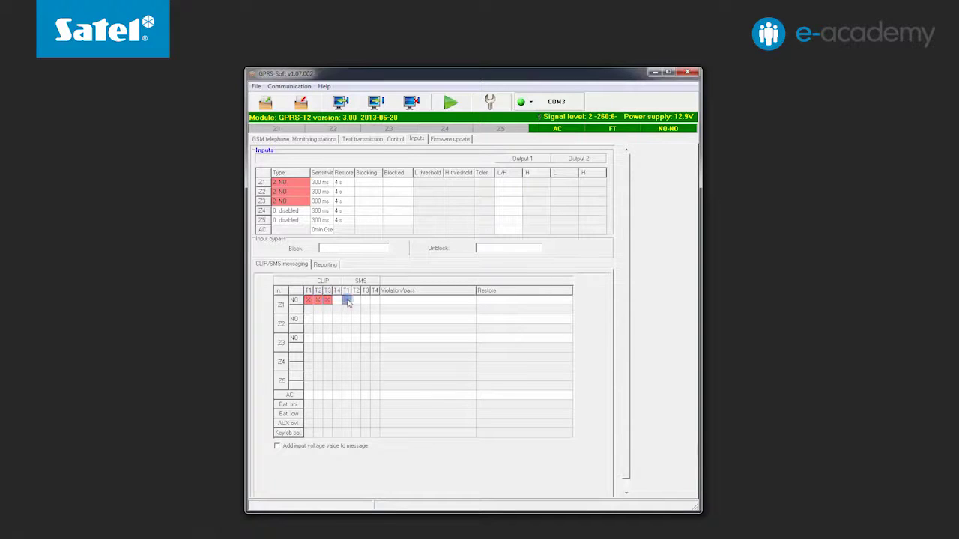
left_click(347, 300)
left_click(356, 300)
left_click(365, 300)
left_click(308, 319)
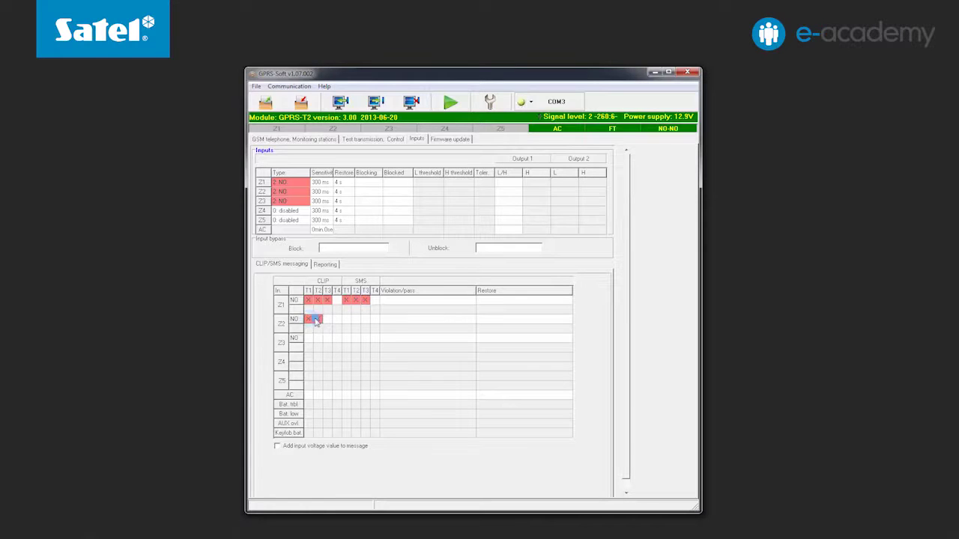
left_click(317, 319)
left_click(347, 339)
left_click(356, 339)
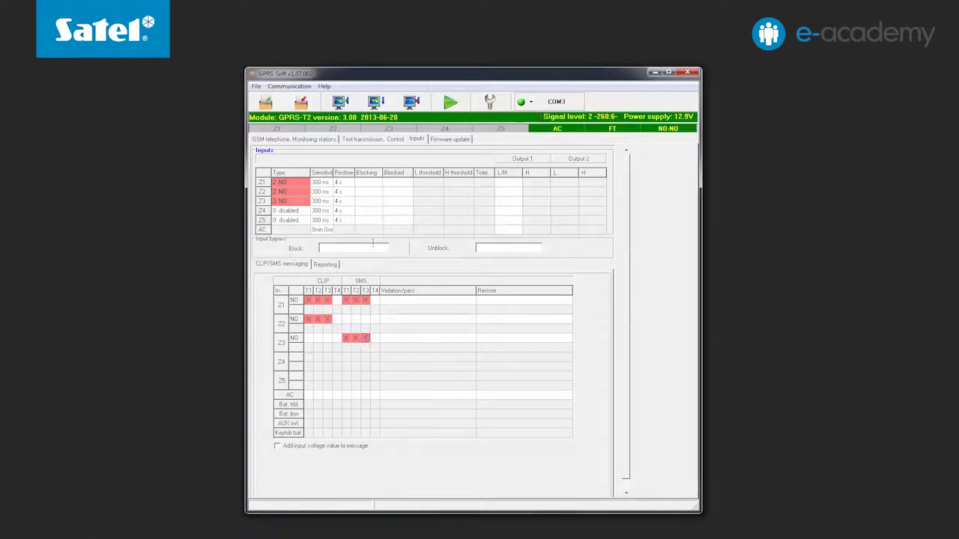
- Write the Z1–Z3 input types and CLIP/SMS notification settings to the module
left_click(373, 103)
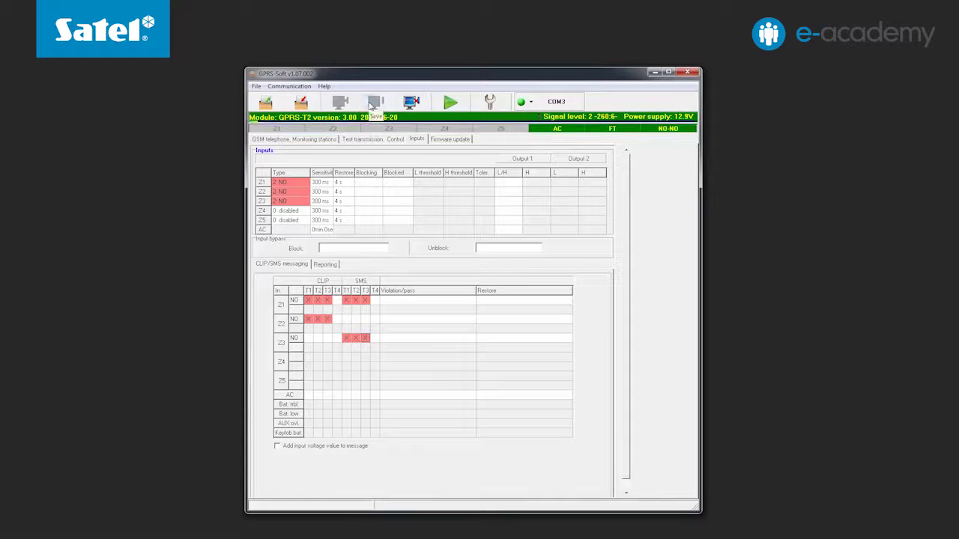